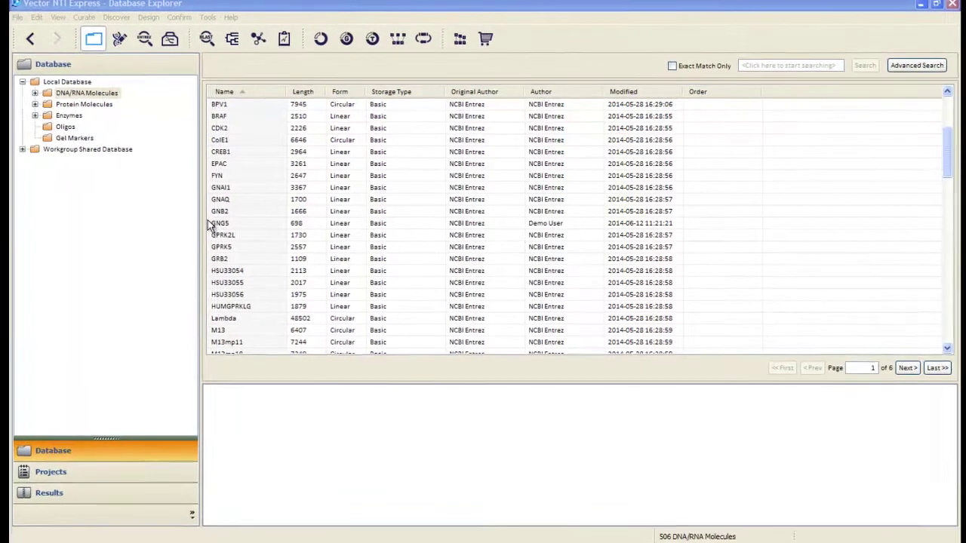
# - Open the GNG5 molecule, select its 334–540 bp GNG5 feature, and start Gene-Optimization on it
pyautogui.doubleClick(212, 225)
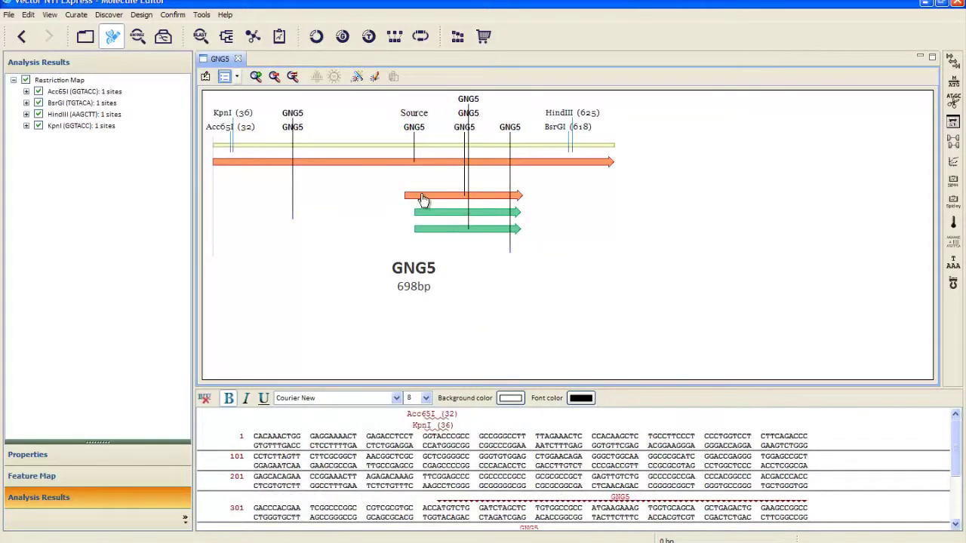
pyautogui.click(424, 198)
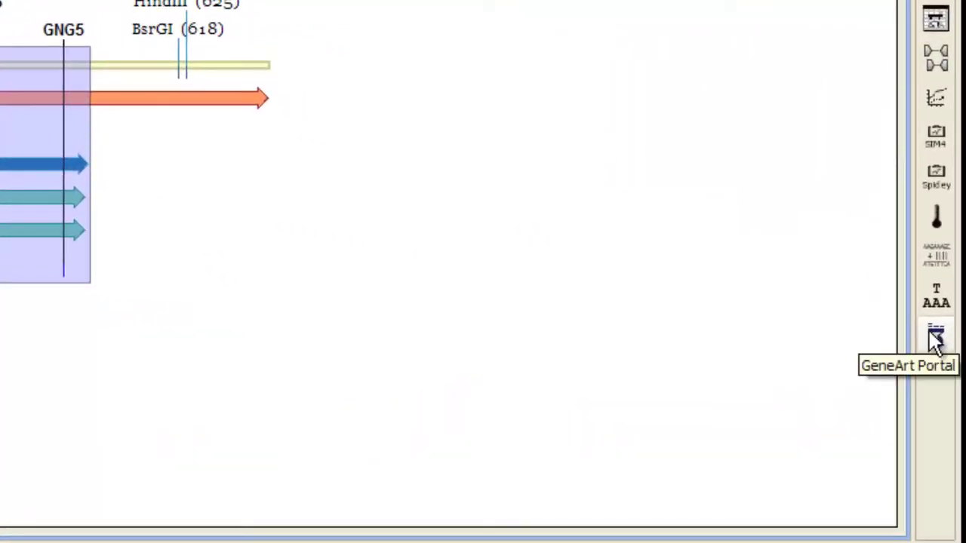
pyautogui.click(936, 338)
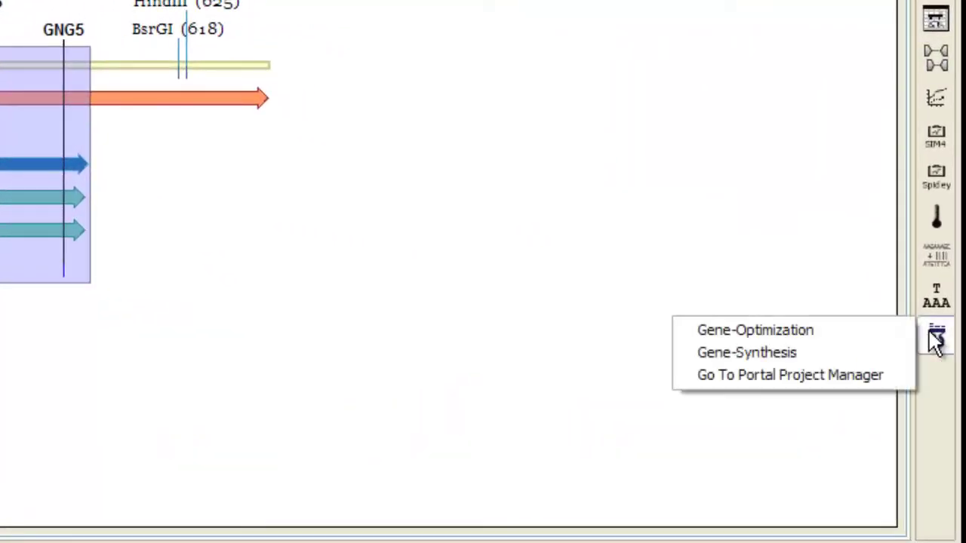
pyautogui.click(803, 336)
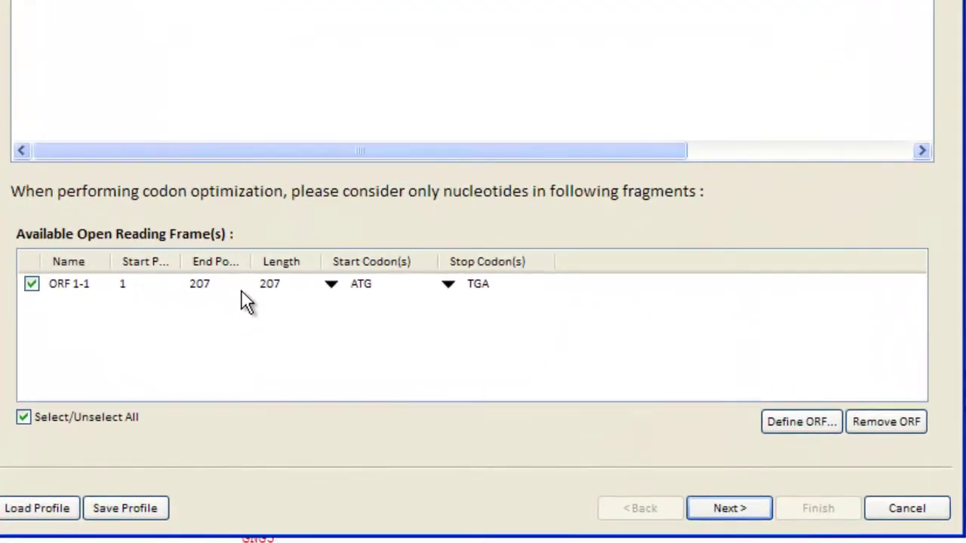
# - Accept ORF 1-1 for codon optimization without specifying any restriction sites or custom motifs to avoid or protect
pyautogui.click(740, 508)
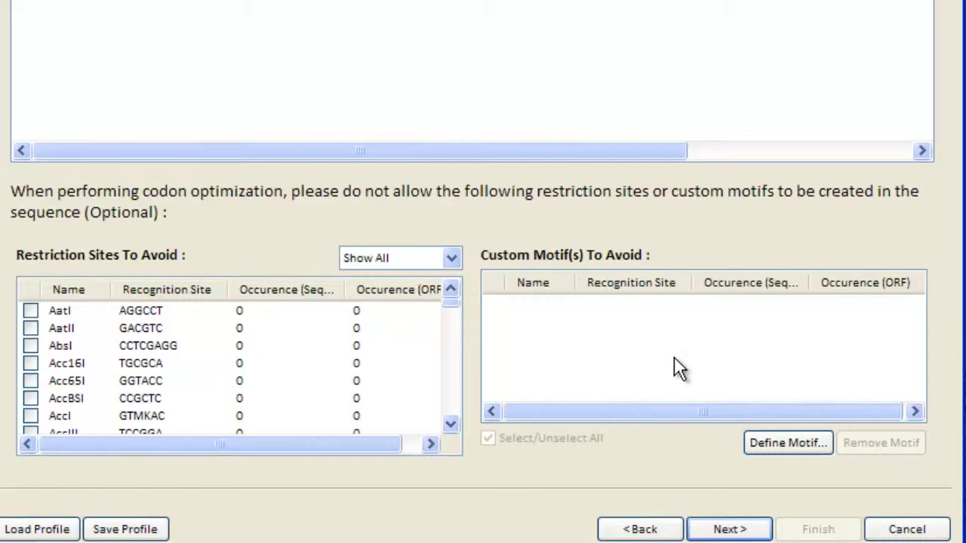
pyautogui.click(714, 529)
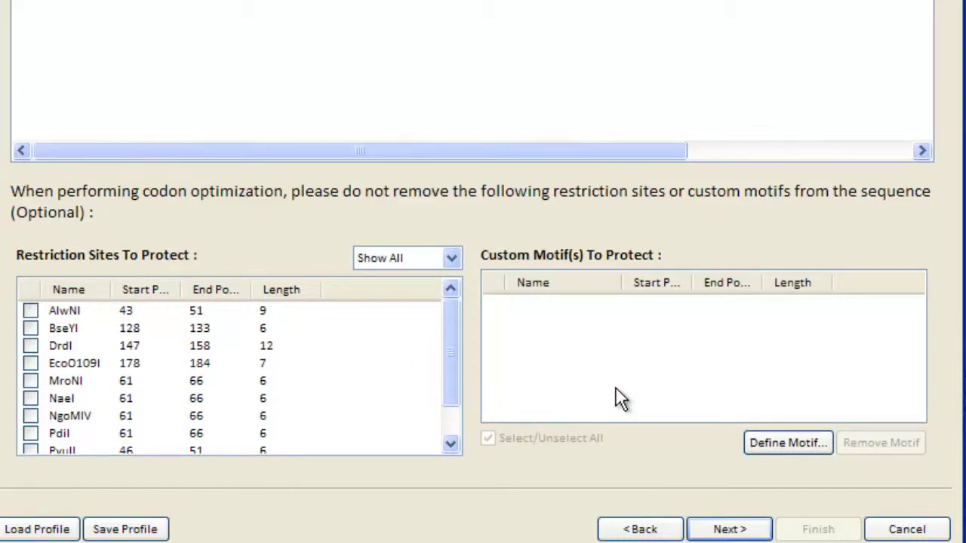
pyautogui.click(727, 527)
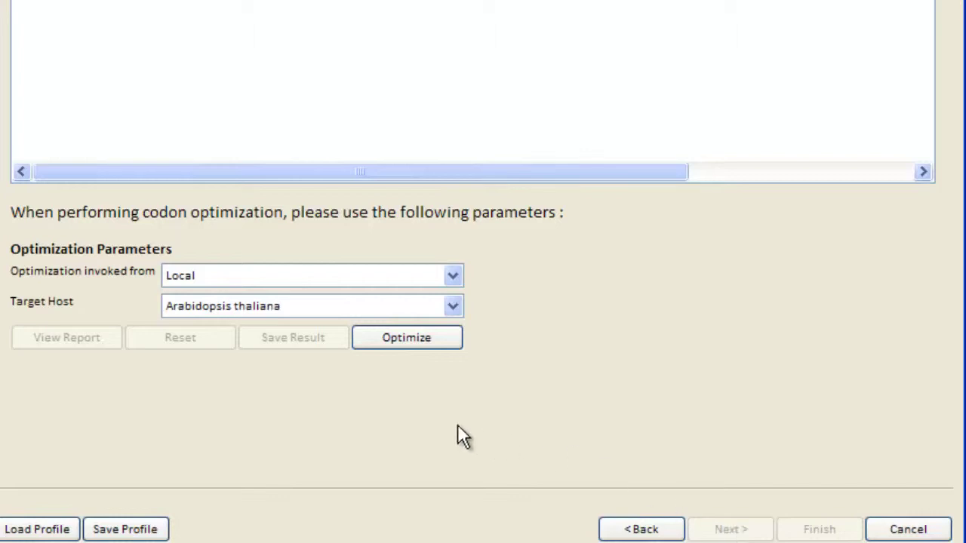
# - Optimize the sequence locally with Escherichia coli as the target host
pyautogui.click(344, 305)
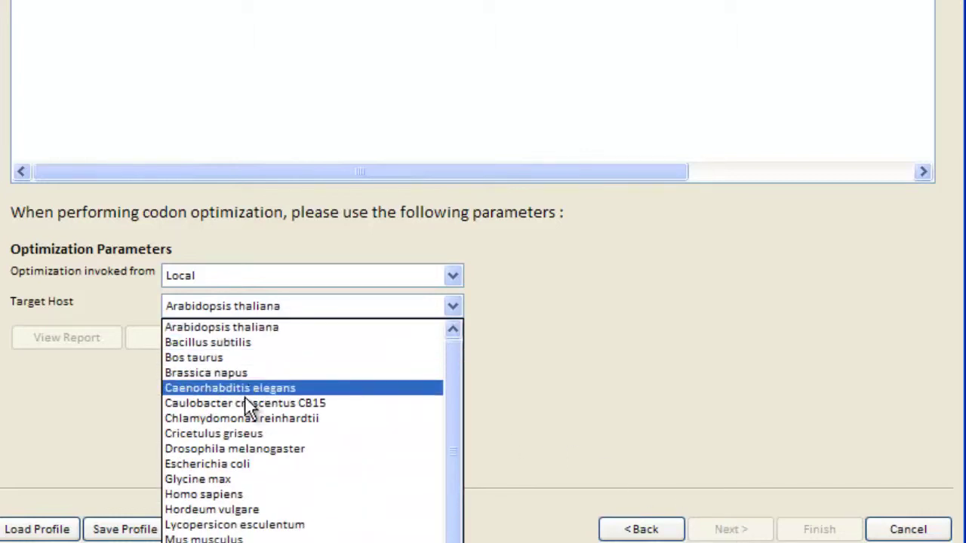
pyautogui.click(236, 463)
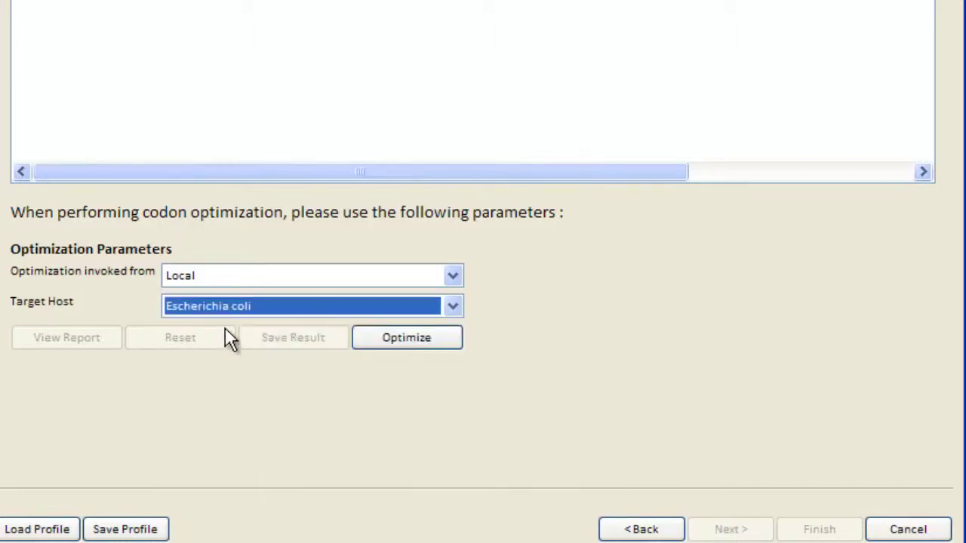
pyautogui.click(215, 277)
pyautogui.click(217, 278)
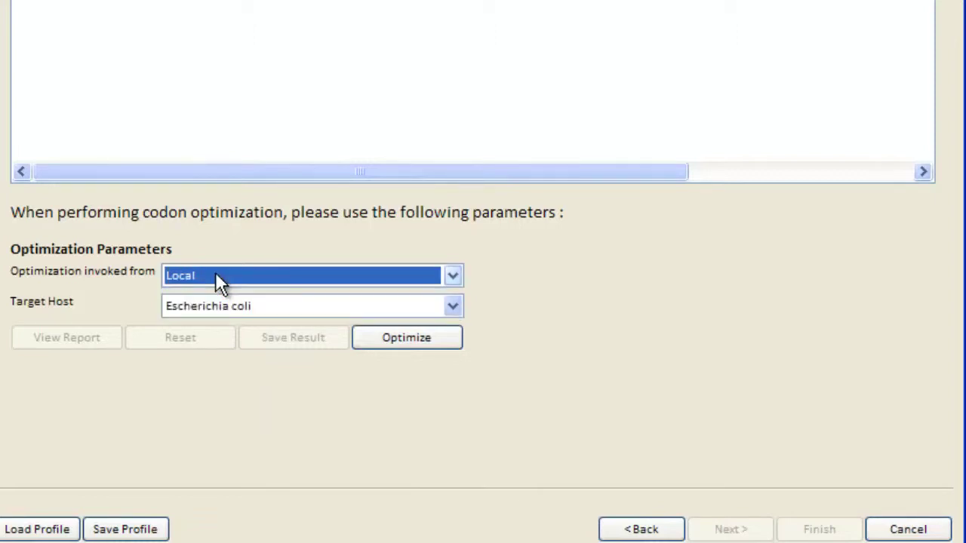
pyautogui.click(414, 339)
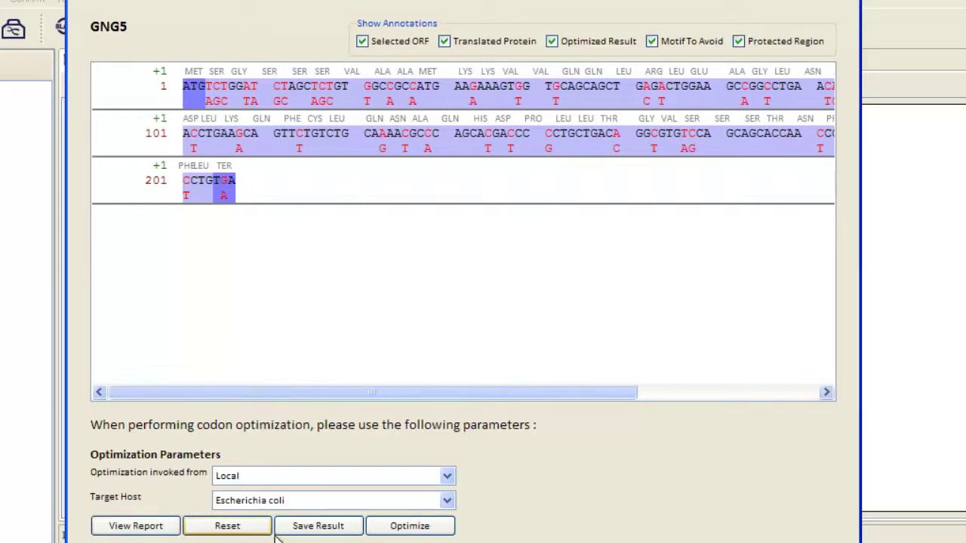
# - Save the optimization result to the DNA/RNA Molecules database as "GNG5 optimized ecoli"
pyautogui.click(318, 528)
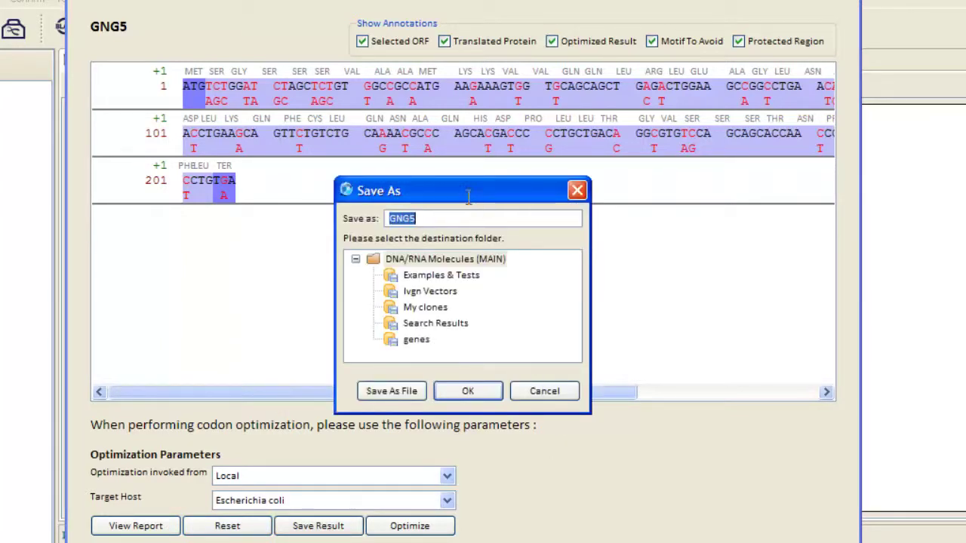
pyautogui.click(471, 219)
pyautogui.write('optimized ecoli')
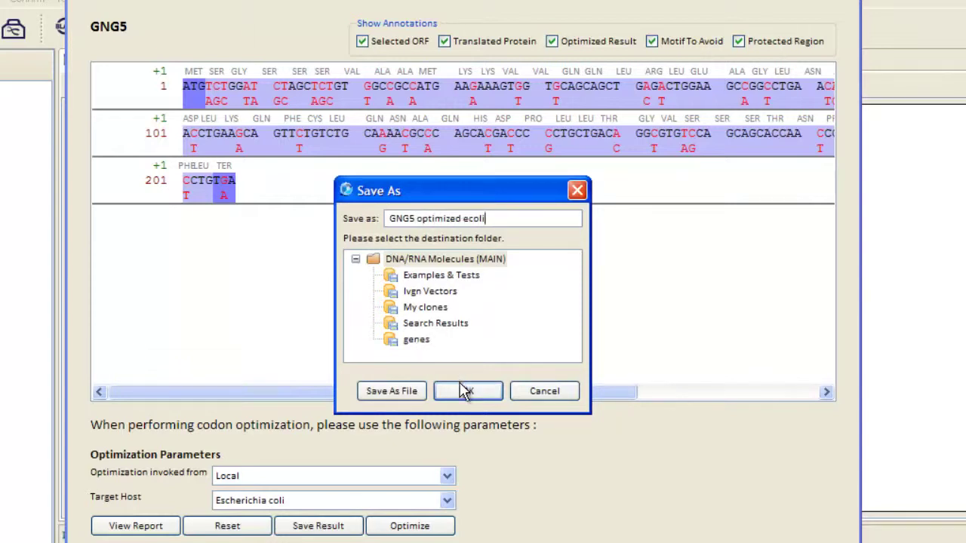
pyautogui.click(466, 390)
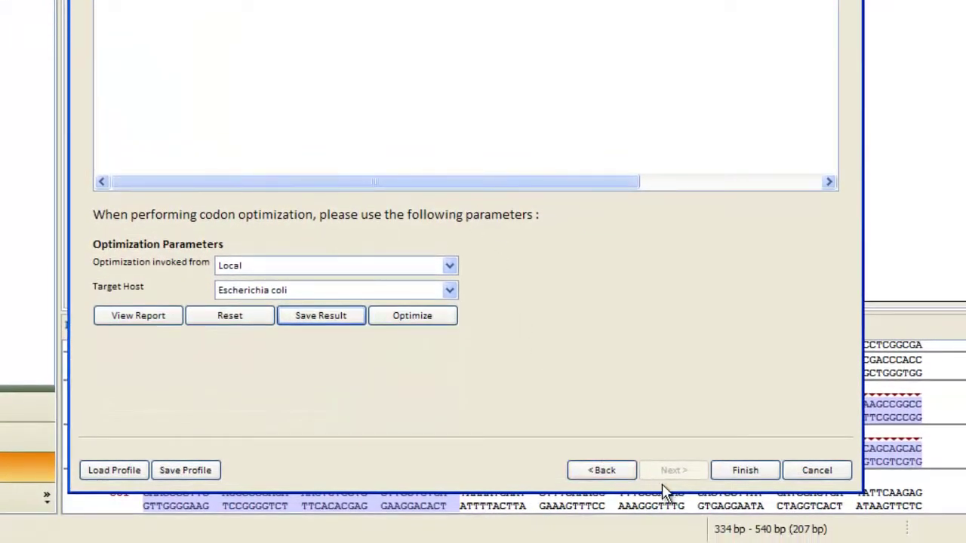
# - Finish the optimization, proceed to synthesis, and set biosafety classification to Level 1 with vector resistance option none
pyautogui.click(740, 469)
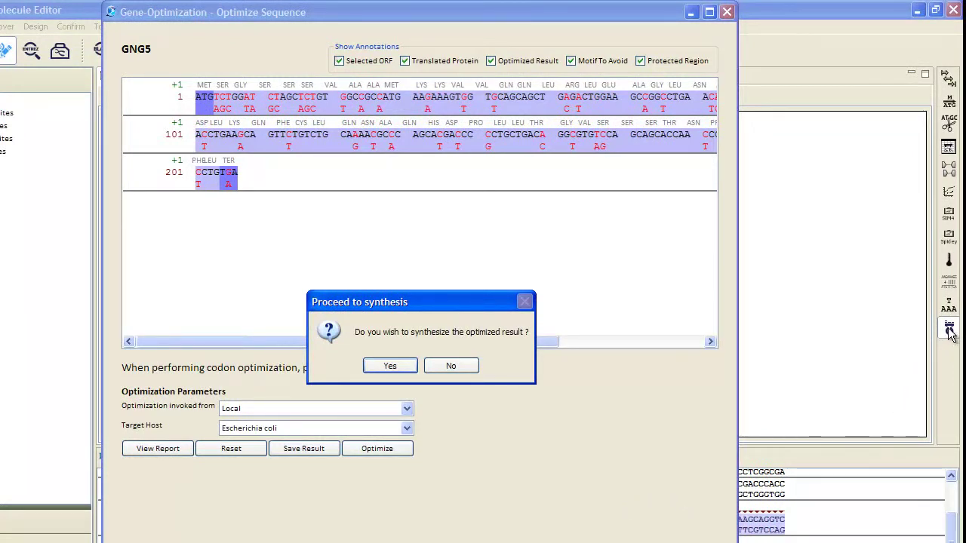
pyautogui.click(384, 368)
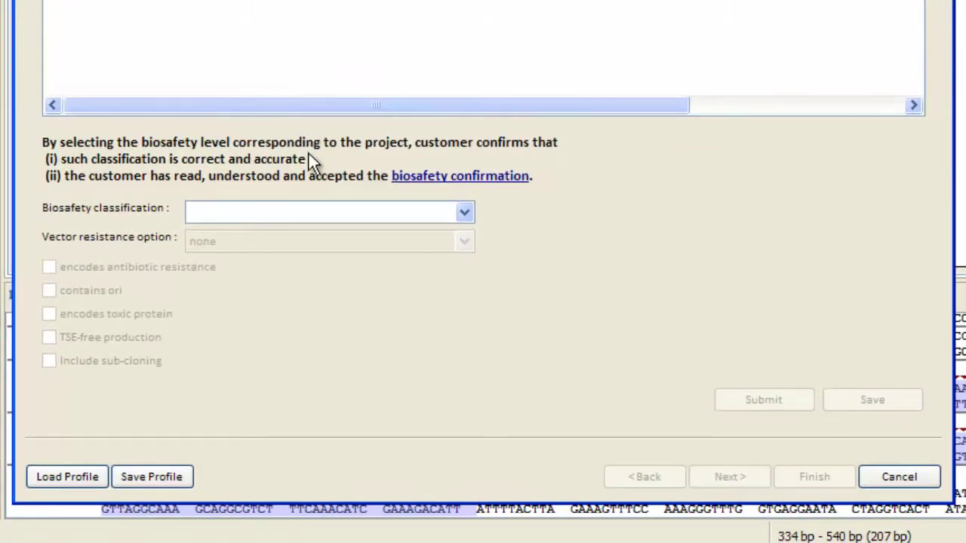
pyautogui.click(324, 212)
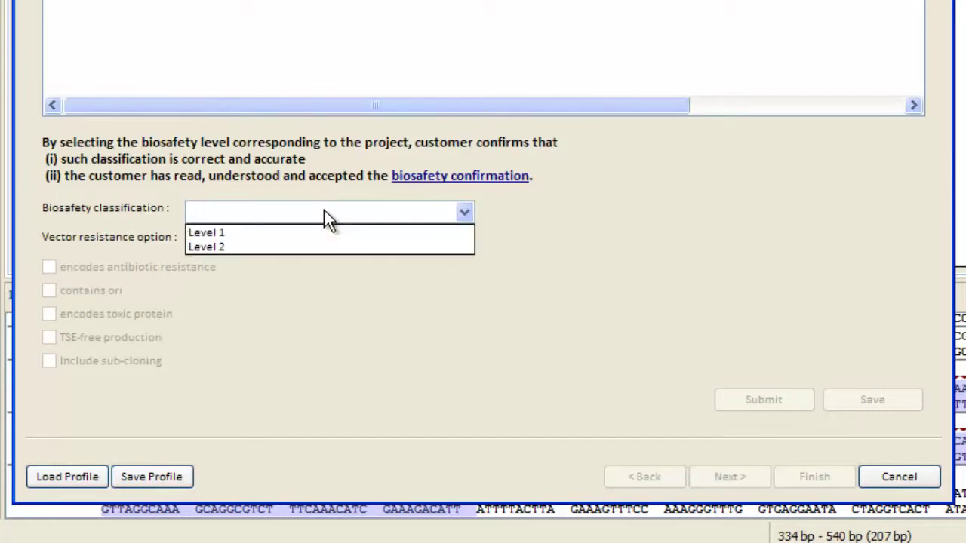
pyautogui.click(285, 230)
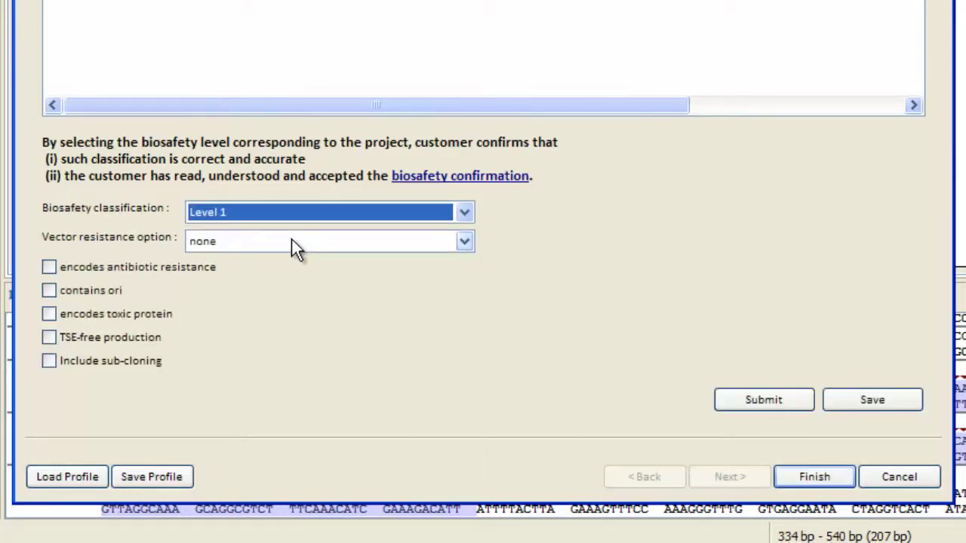
pyautogui.click(306, 243)
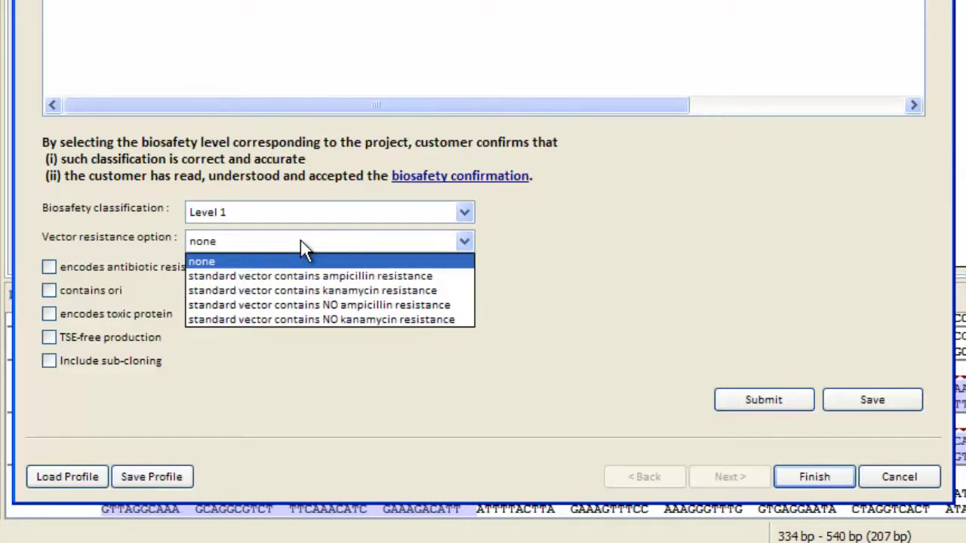
pyautogui.click(301, 240)
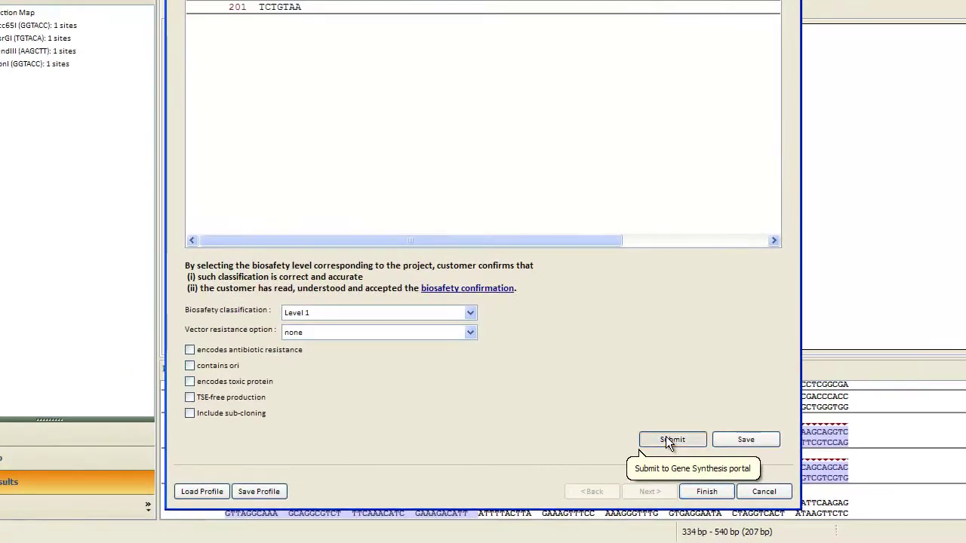
# - Submit the synthesis project to the Gene Synthesis portal under the name "GNG5 optimized ecoli"
pyautogui.click(757, 400)
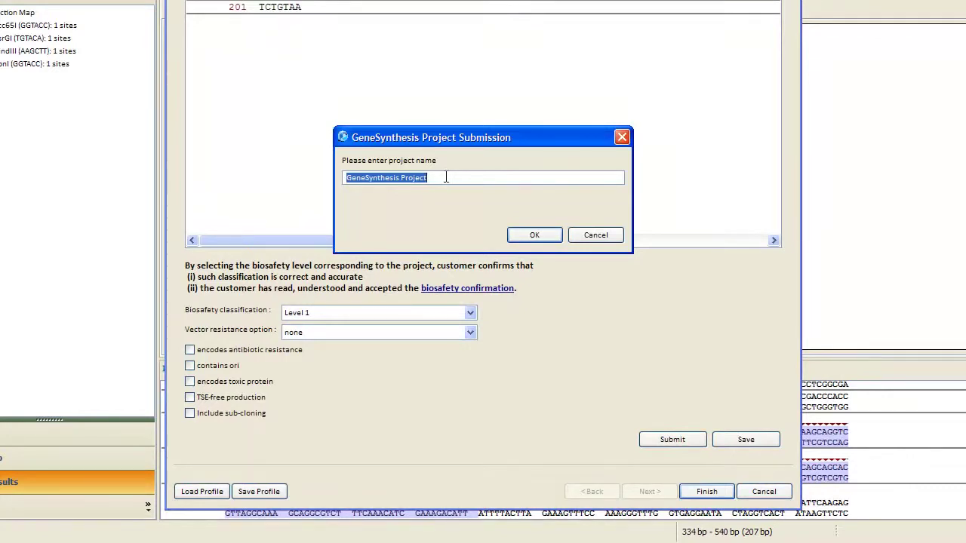
pyautogui.press('BackSpace')
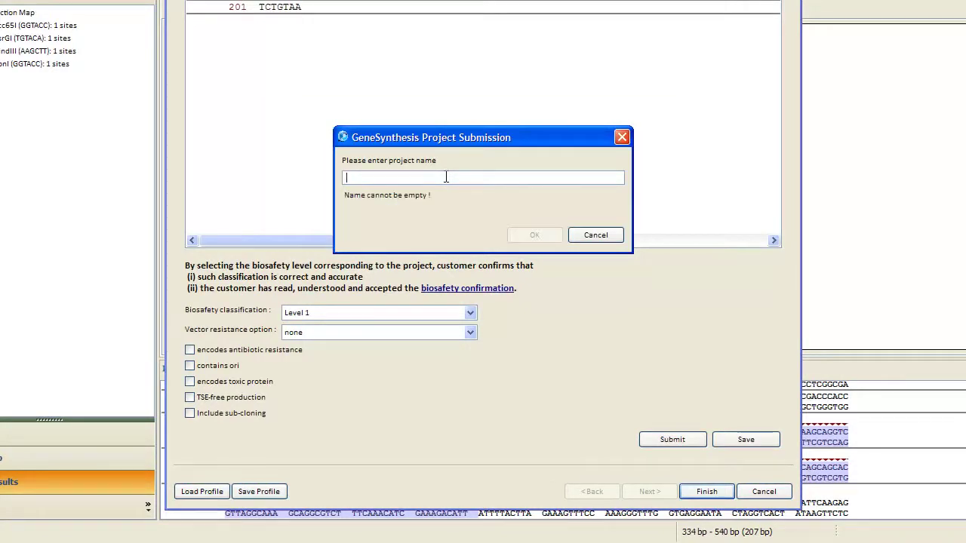
pyautogui.write('GNG')
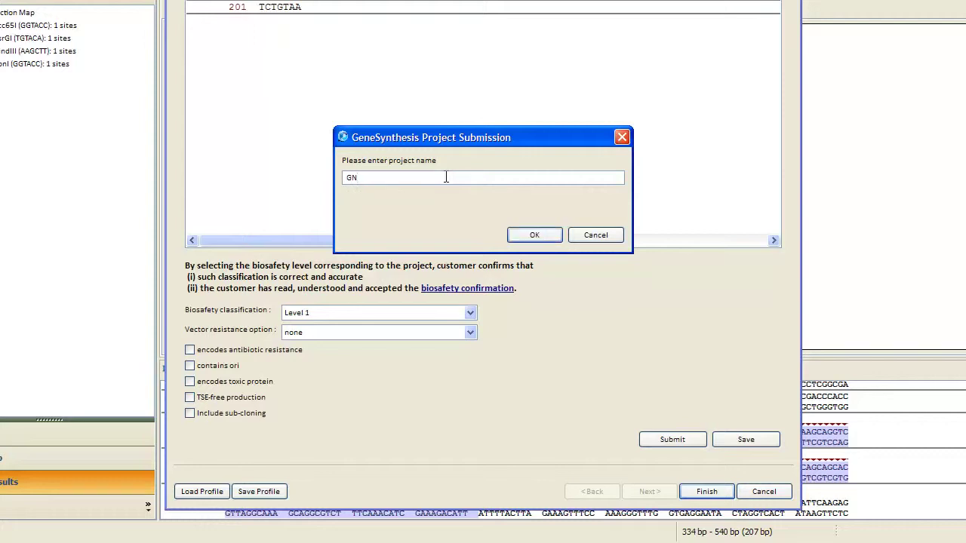
pyautogui.write('optimized ecoli project')
pyautogui.press('BackSpace')
pyautogui.press('BackSpace')
pyautogui.press('BackSpace')
pyautogui.press('BackSpace')
pyautogui.press('BackSpace')
pyautogui.press('BackSpace')
pyautogui.press('BackSpace')
pyautogui.press('BackSpace')
pyautogui.click(533, 236)
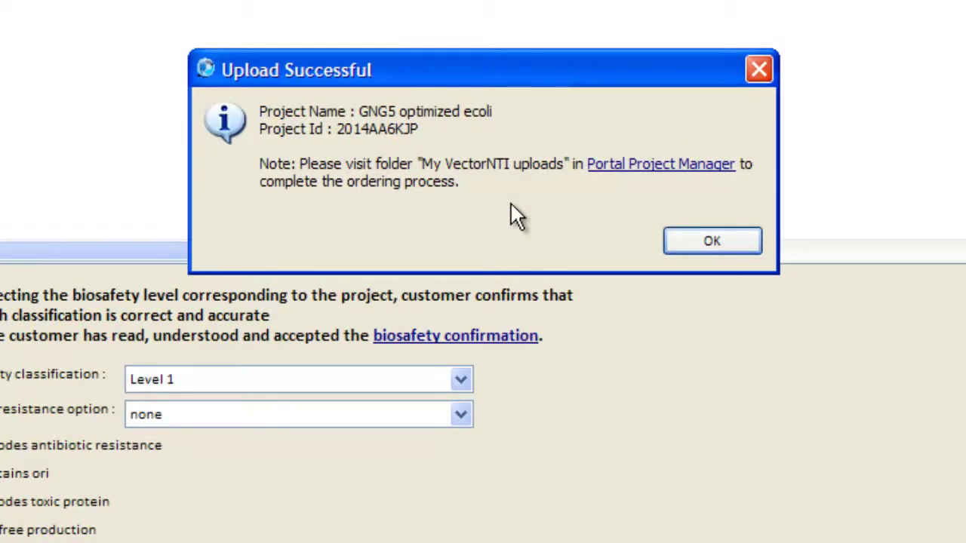
# - View the My VectorNTI uploads folder in the web Portal Project Manager, then return to Vector NTI and dismiss the upload notice
pyautogui.click(658, 163)
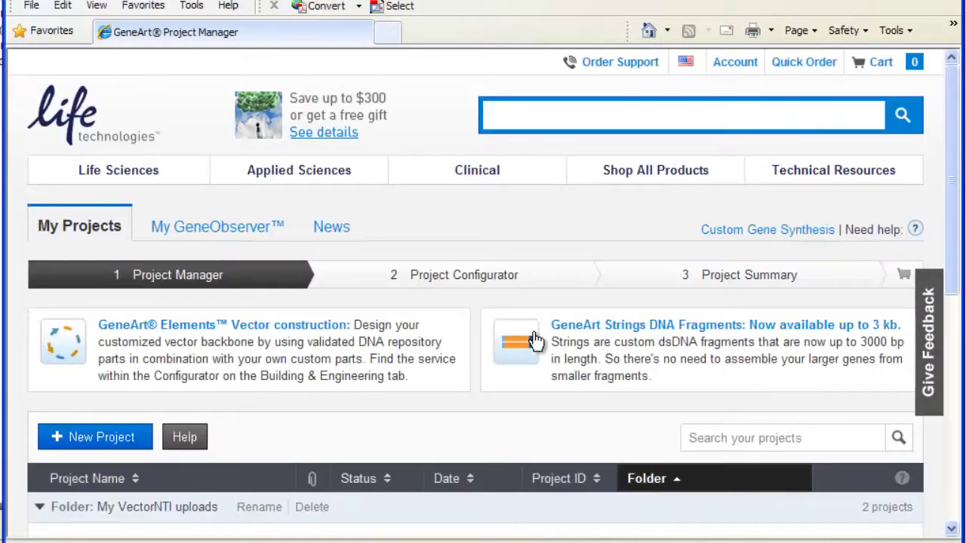
pyautogui.moveTo(956, 214); pyautogui.dragTo(949, 353)
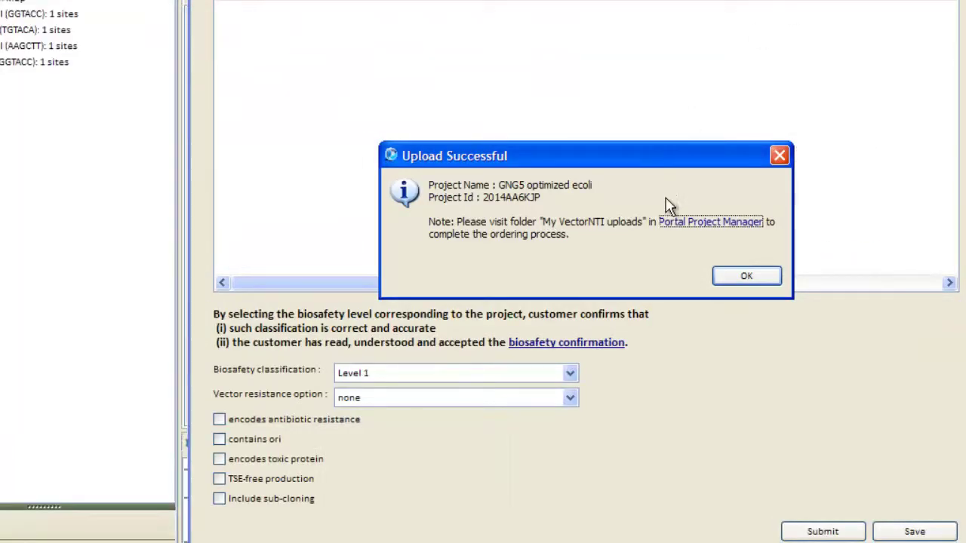
pyautogui.click(761, 278)
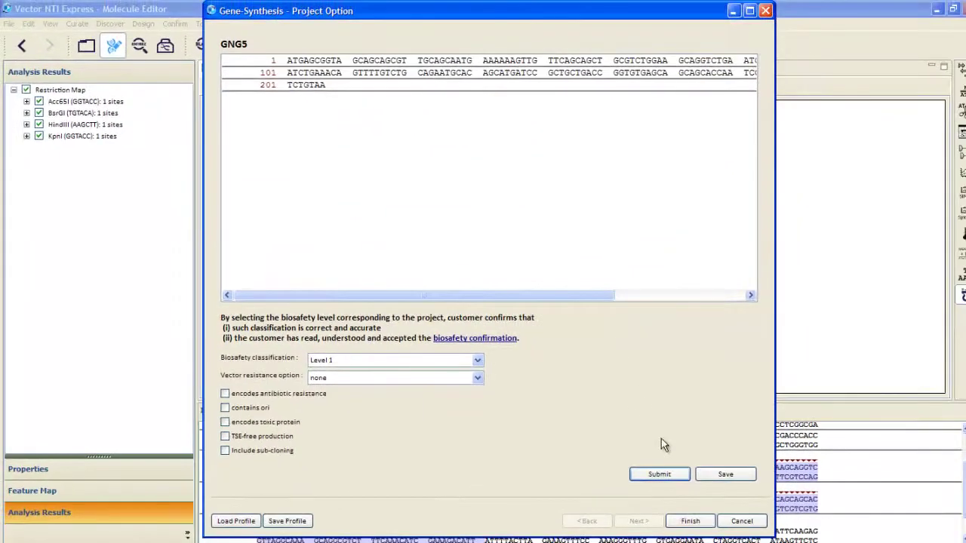
# - Finish the Gene-Synthesis wizard and open the saved "GNG5 optimized ecoli" molecule from the database
pyautogui.click(690, 522)
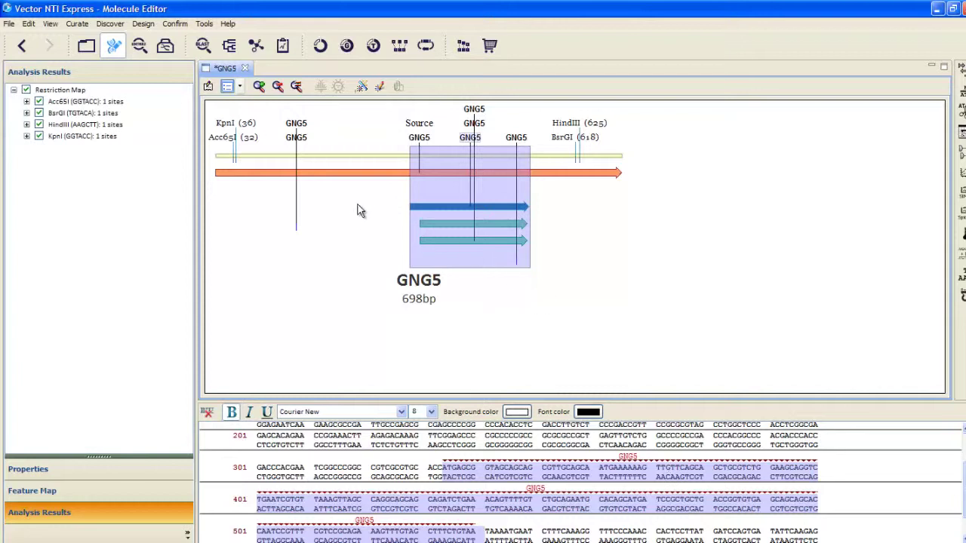
pyautogui.click(89, 46)
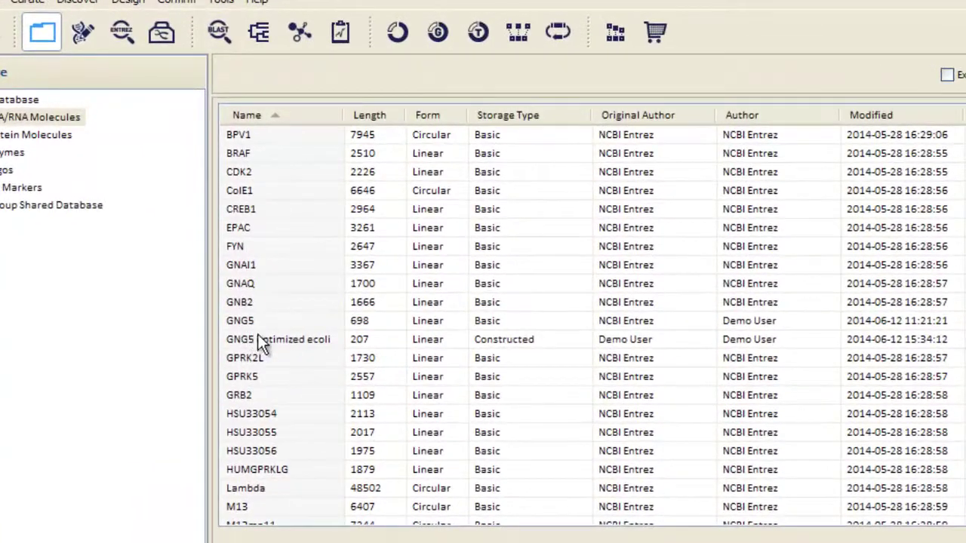
pyautogui.doubleClick(296, 339)
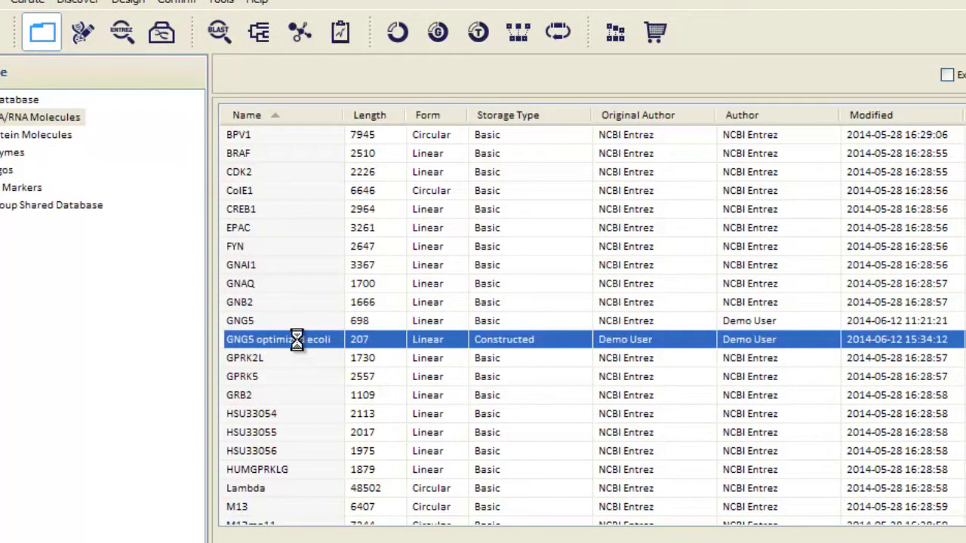